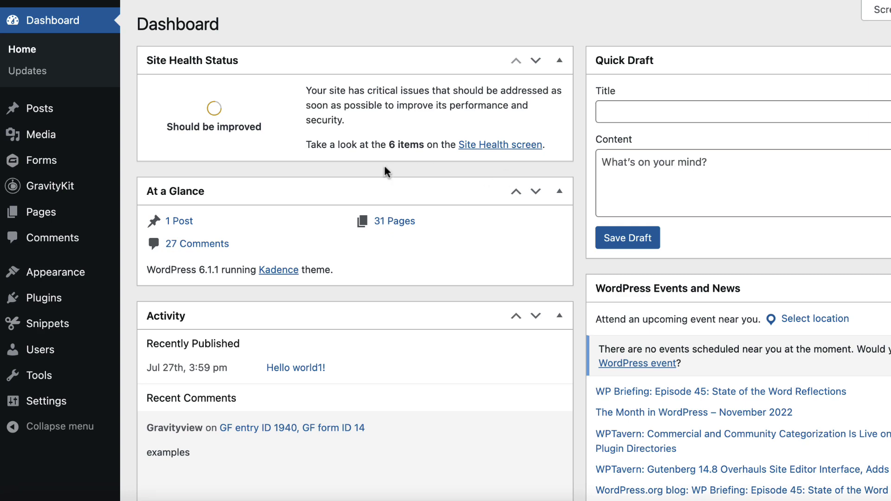
- Go to GravityKit's Products & Licenses page from the admin sidebar
mouse_move(60, 188)
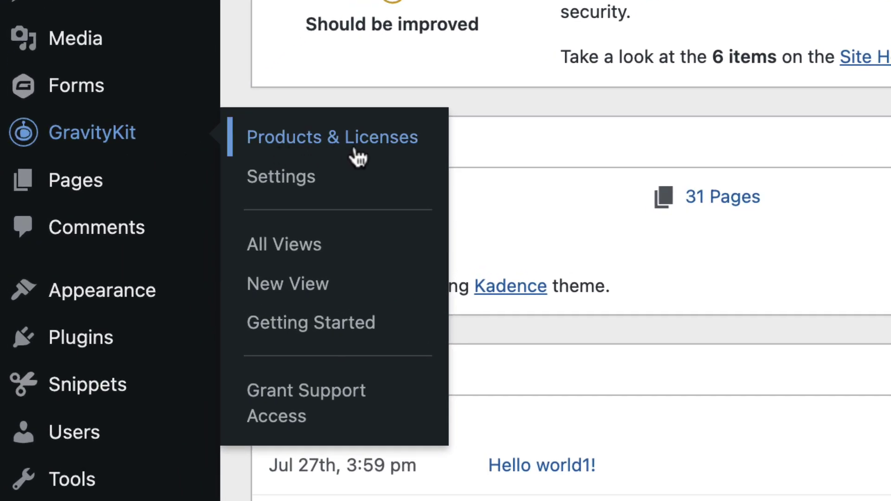
left_click(378, 144)
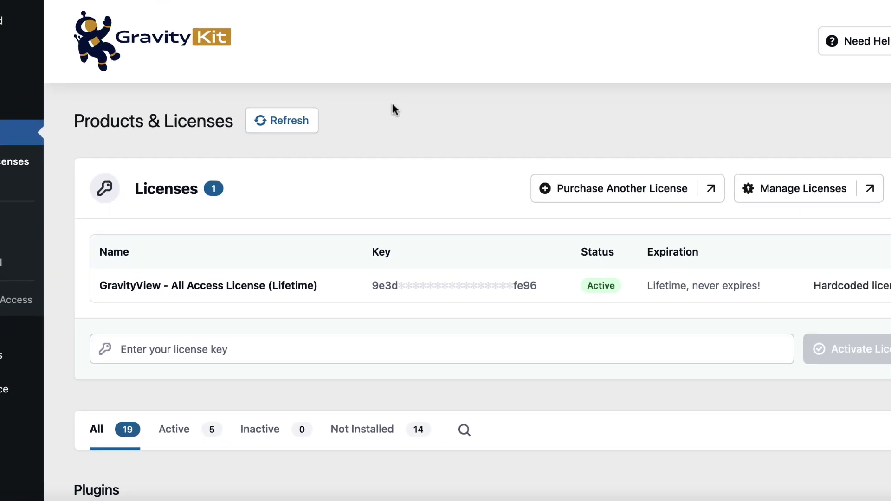
- Filter GravityKit products to Not Installed and install the Multiple Forms extension
scroll(394, 110, "down", 5)
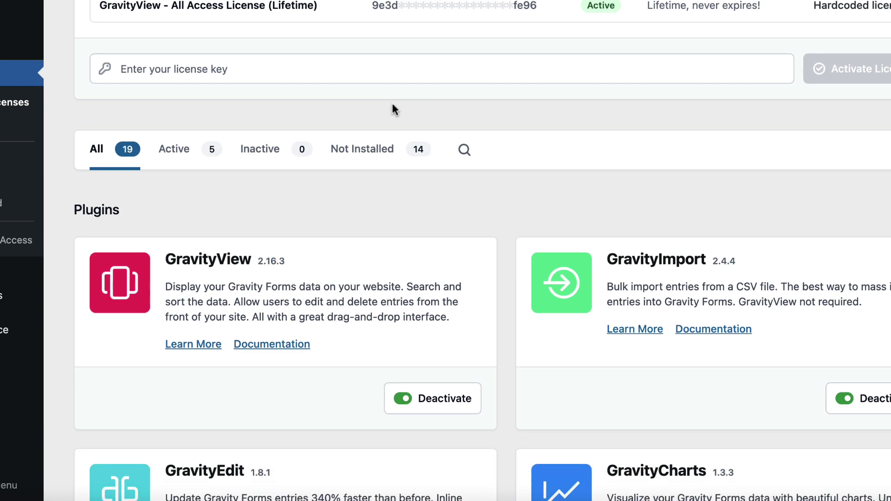
scroll(370, 232, "down", 1)
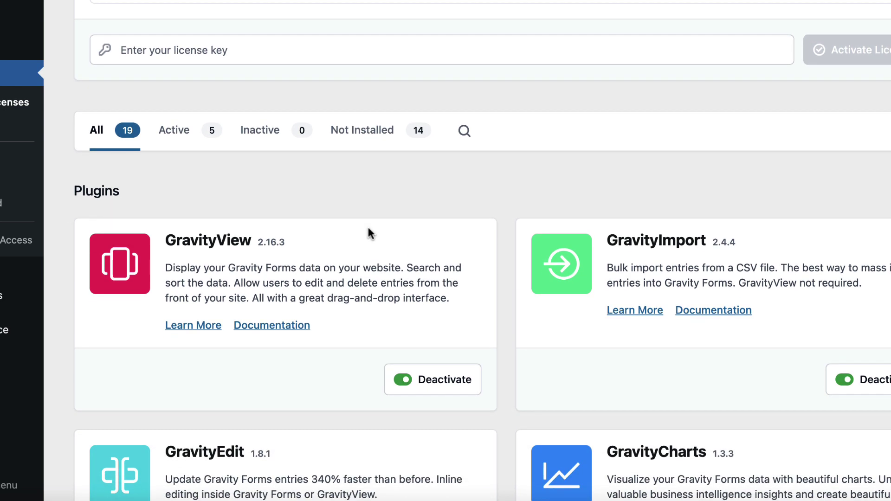
scroll(370, 232, "down", 1)
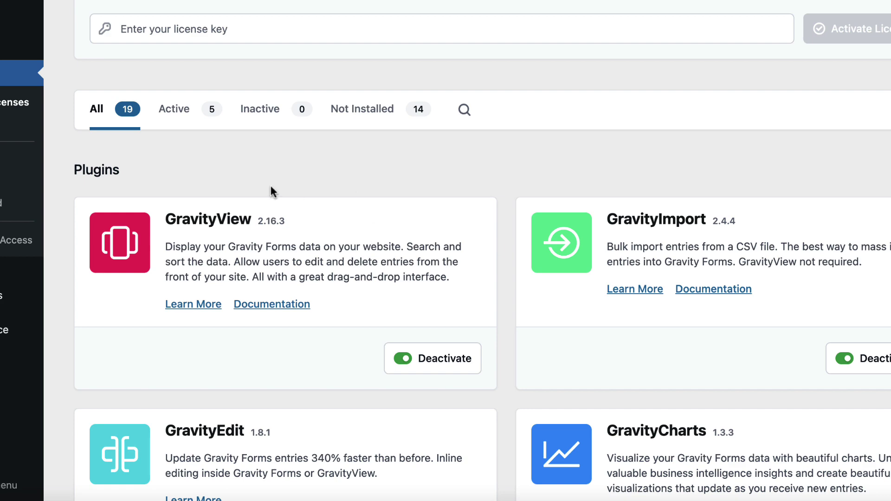
left_click(365, 116)
scroll(377, 161, "down", 9)
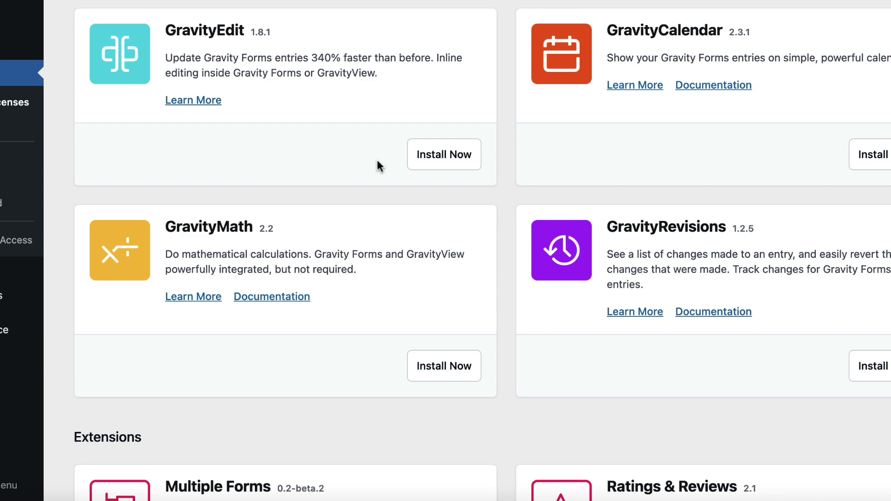
scroll(377, 160, "down", 8)
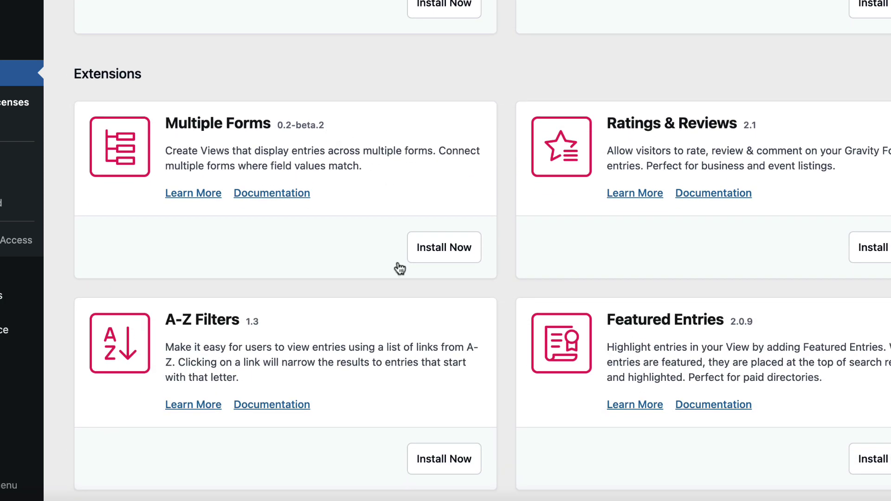
left_click(447, 253)
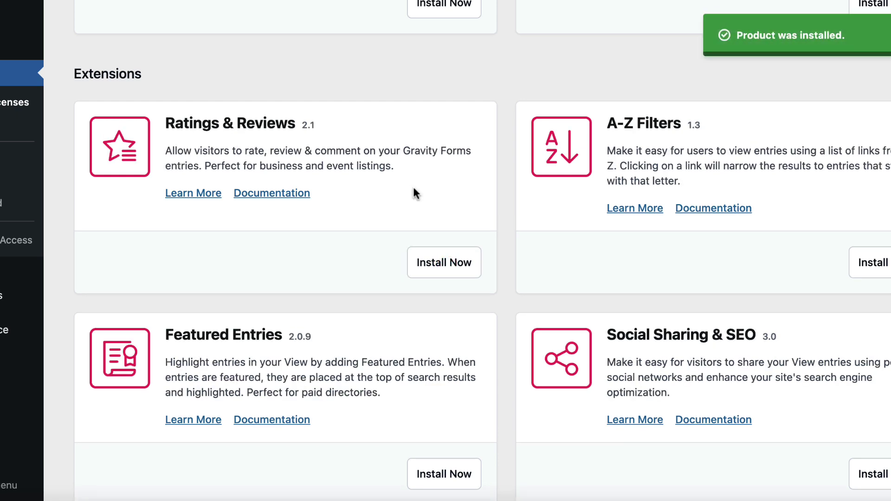
scroll(414, 192, "up", 1)
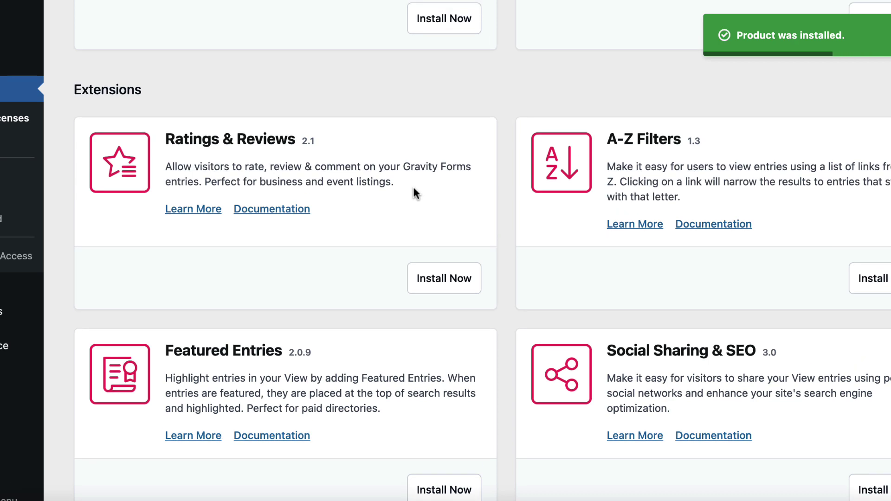
scroll(414, 188, "up", 3)
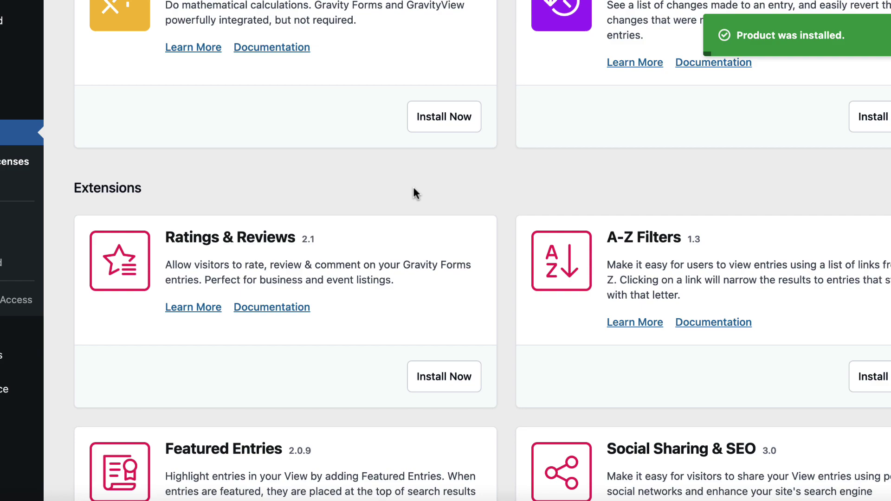
scroll(413, 189, "up", 7)
scroll(414, 188, "up", 10)
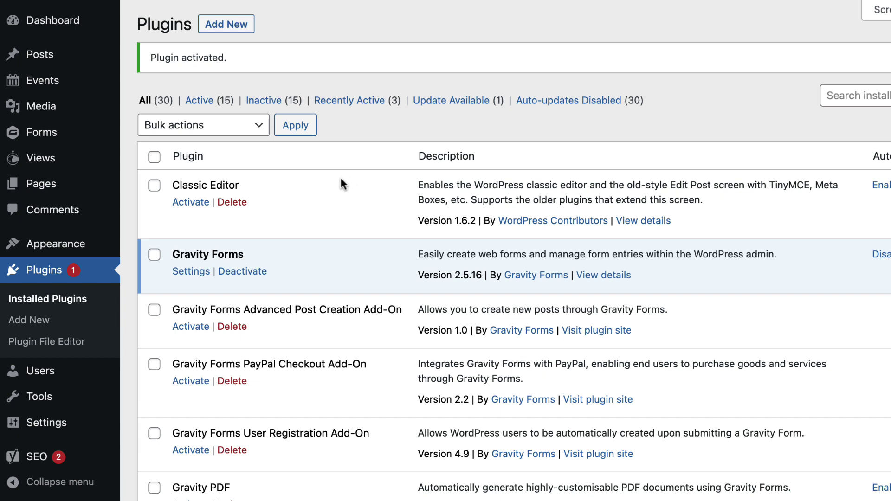
- Create a new View titled 'Client View' and bring up the existing-form dropdown
mouse_move(51, 163)
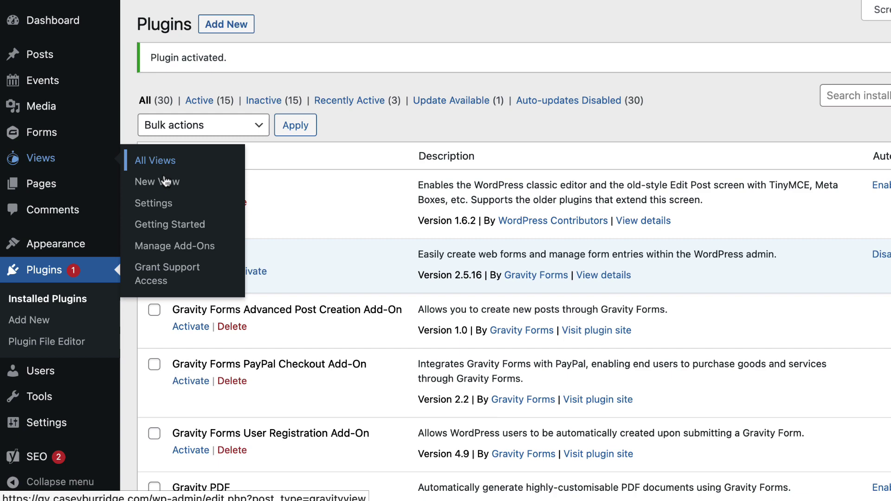
left_click(176, 187)
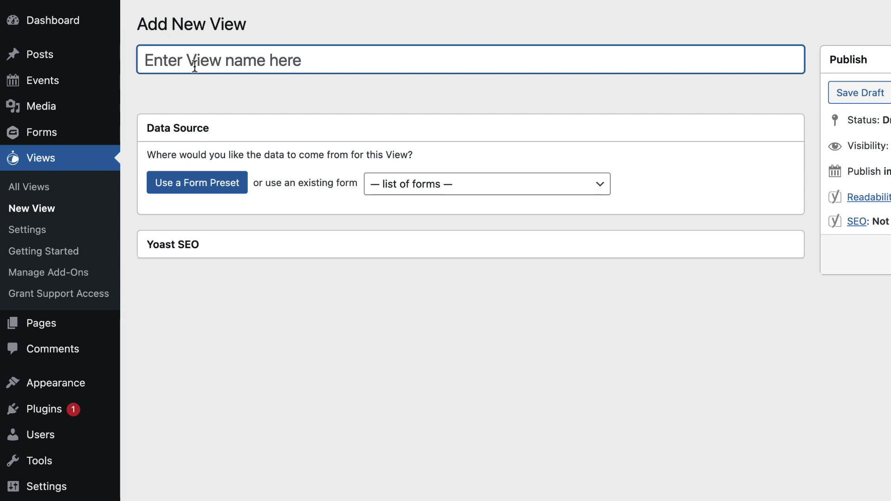
type("Client View")
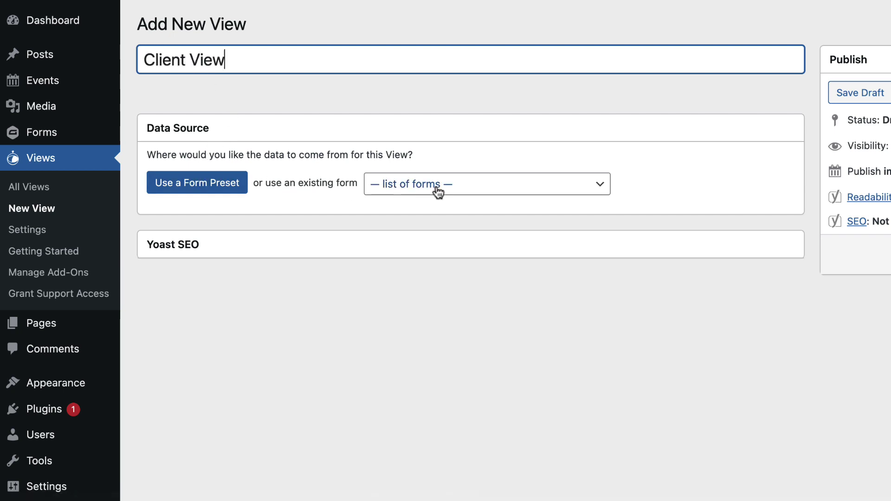
left_click(464, 183)
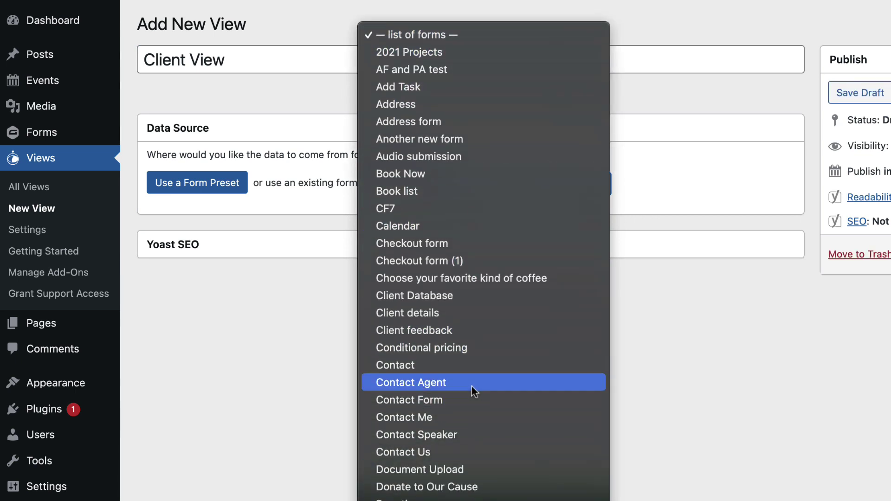
- Use Client details as the View's data source and choose the Table layout
left_click(439, 314)
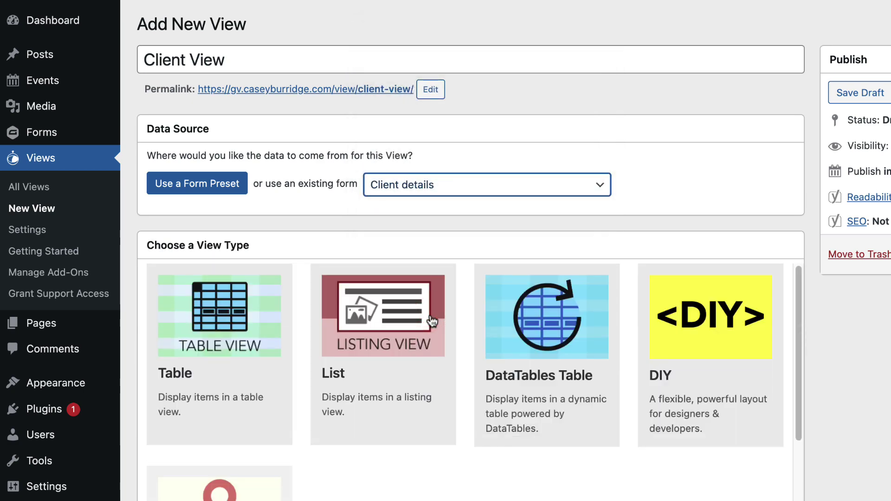
scroll(471, 279, "down", 3)
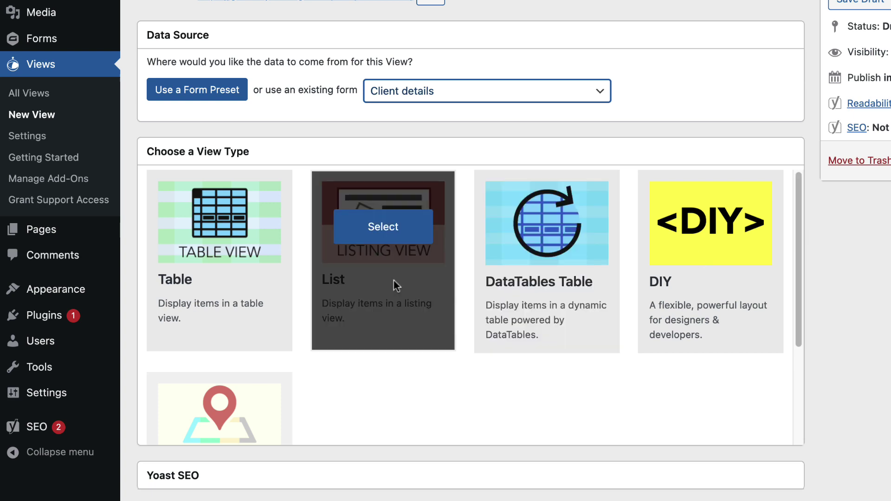
mouse_move(238, 253)
left_click(224, 236)
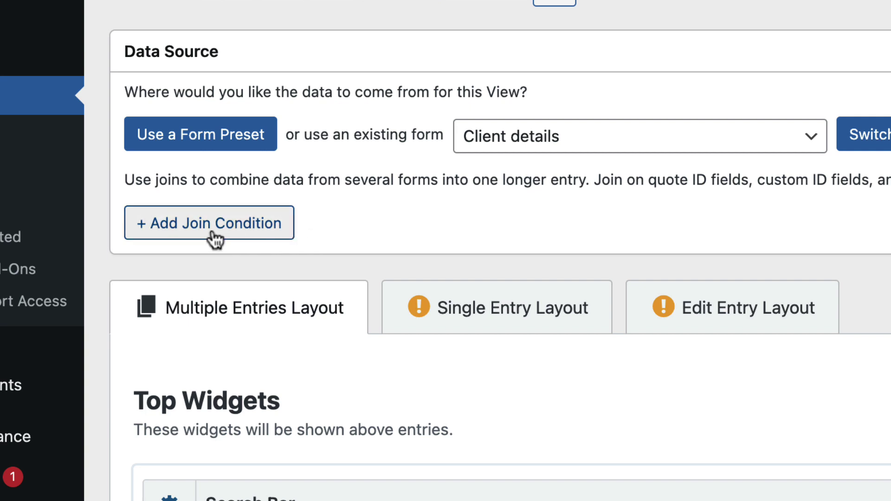
- Add a join condition linking Client details Email to Client feedback Email
left_click(196, 229)
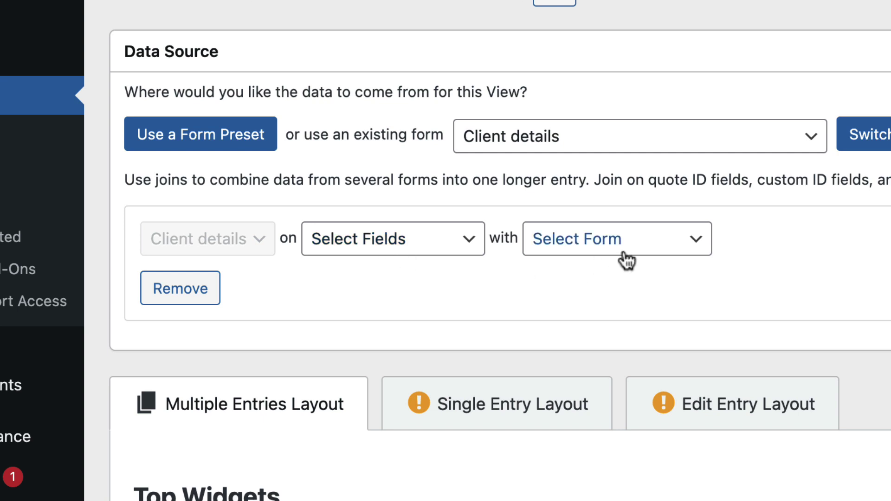
left_click(418, 253)
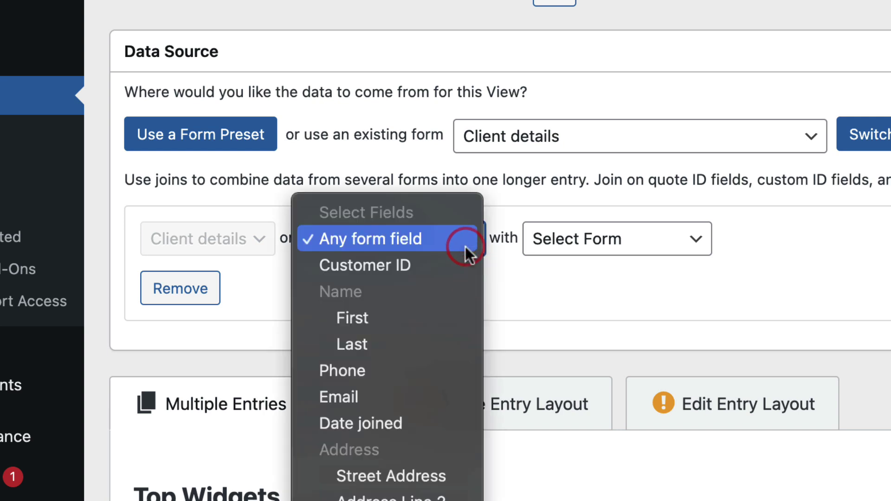
left_click(391, 398)
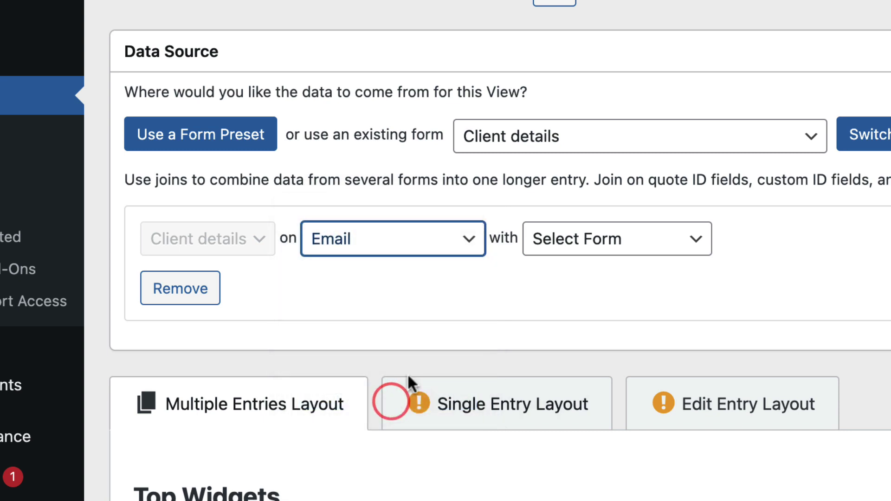
left_click(670, 251)
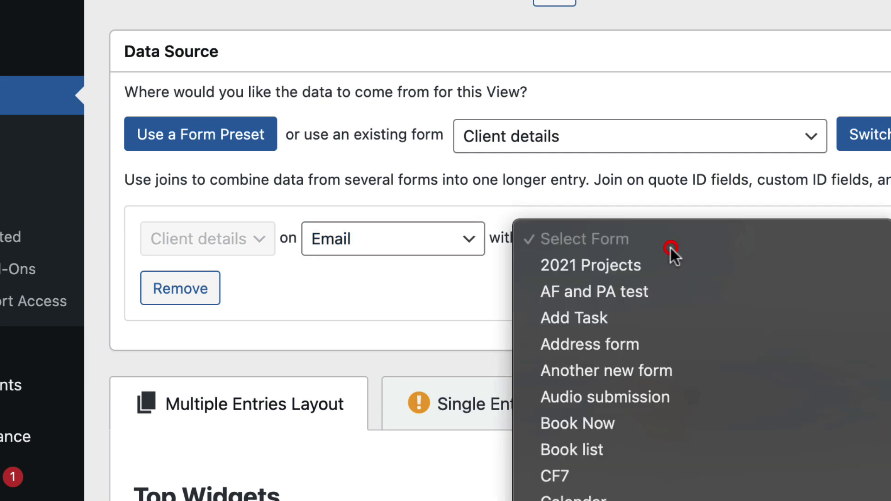
scroll(668, 460, "down", 5)
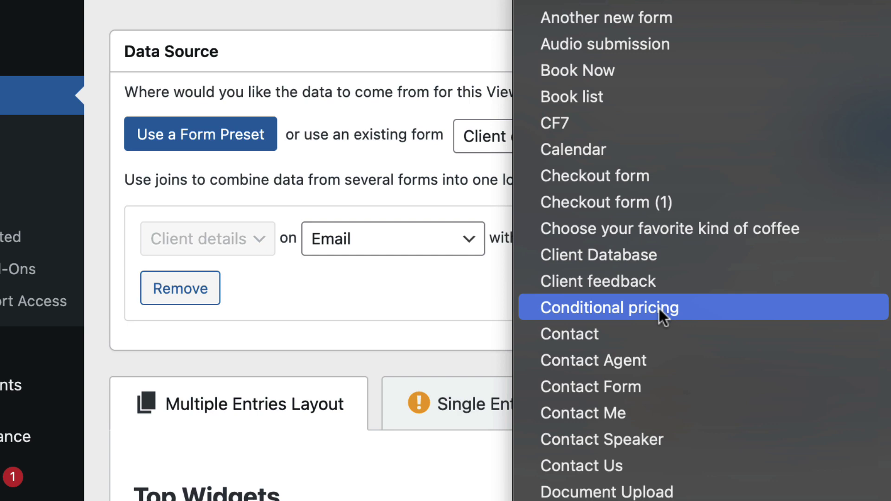
left_click(638, 284)
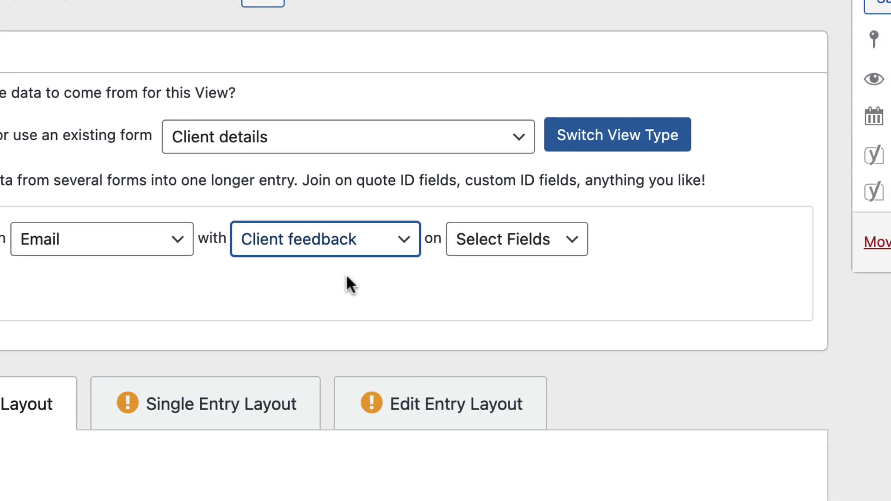
left_click(565, 249)
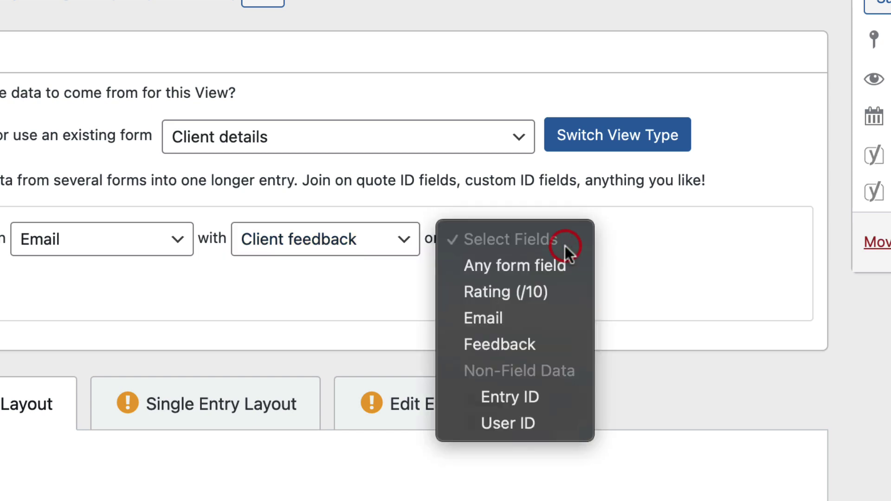
left_click(527, 323)
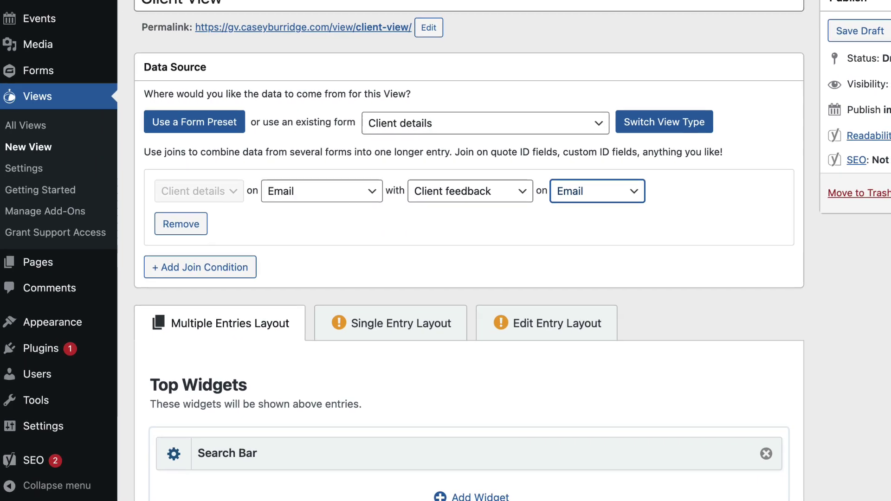
- Add First and Email from Client details as table columns
scroll(464, 250, "down", 8)
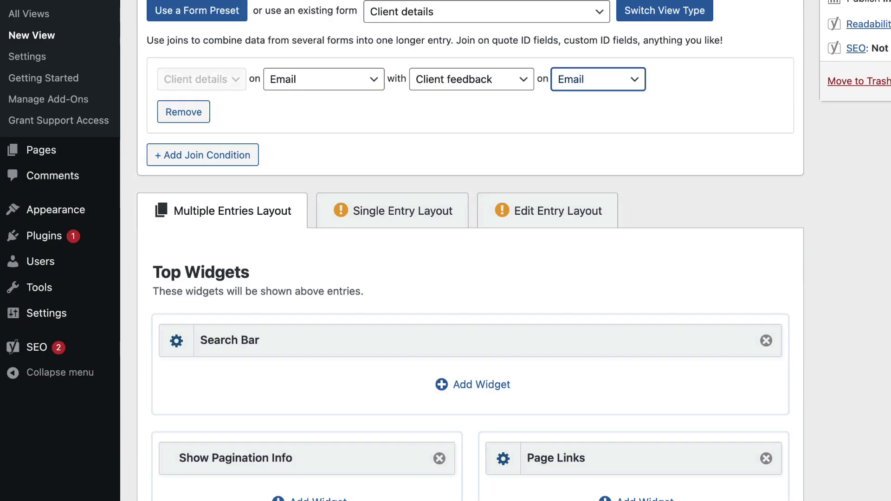
scroll(470, 251, "down", 4)
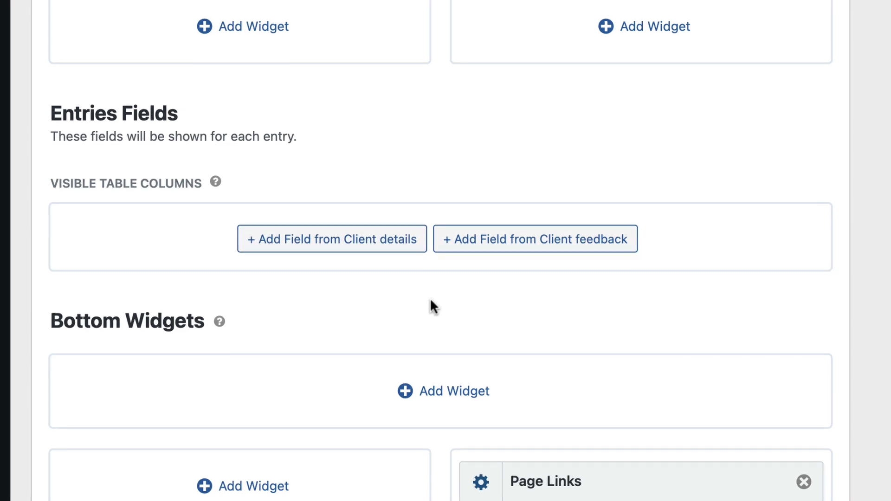
left_click(335, 245)
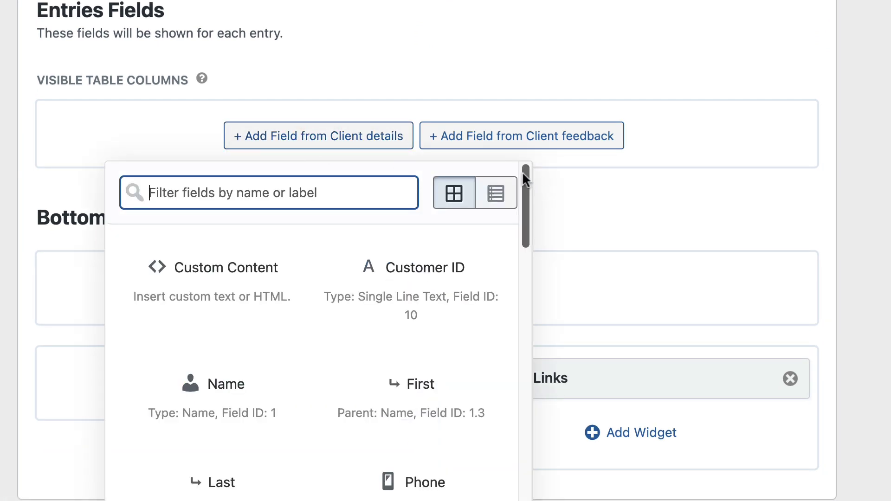
left_click_drag(523, 172, 523, 200)
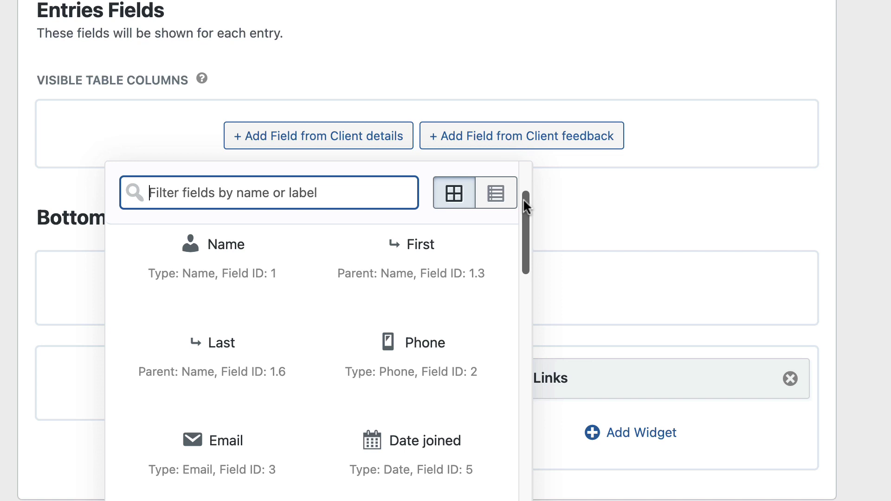
left_click(416, 244)
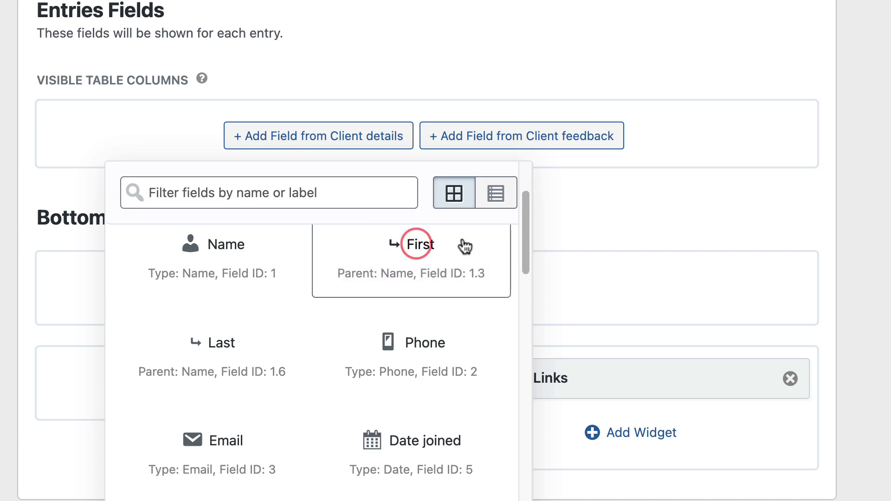
left_click_drag(523, 211, 523, 241)
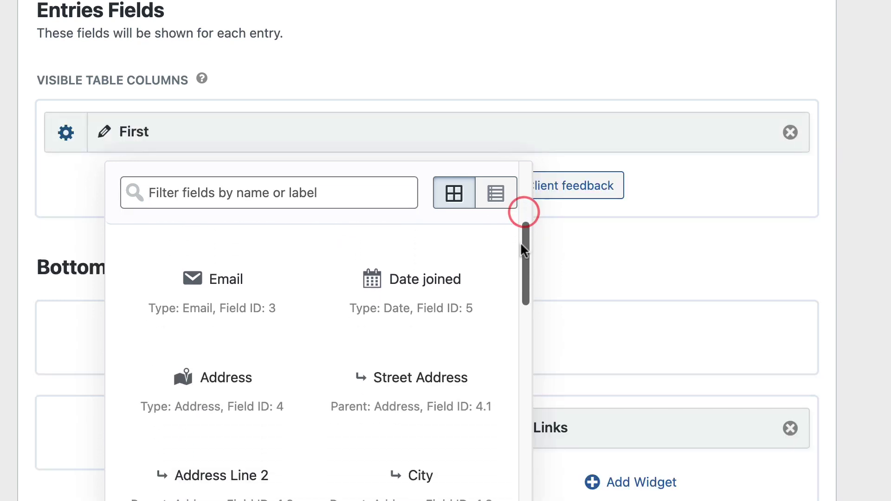
left_click(235, 295)
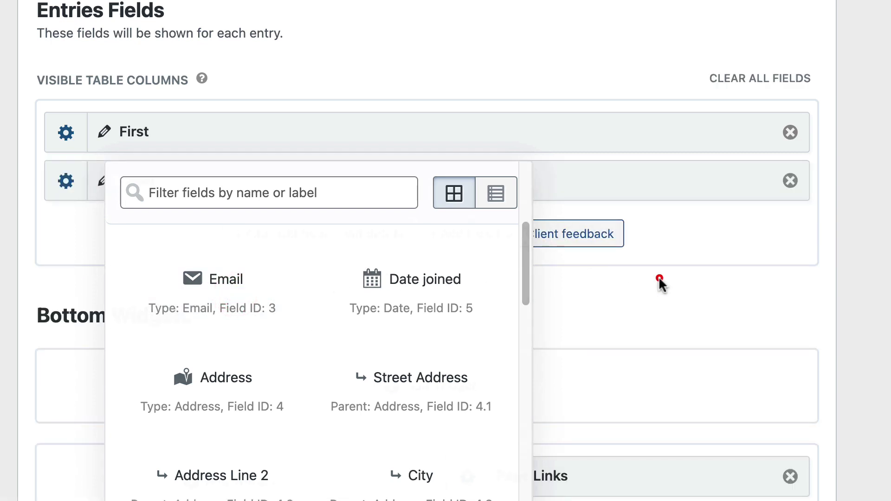
left_click(659, 278)
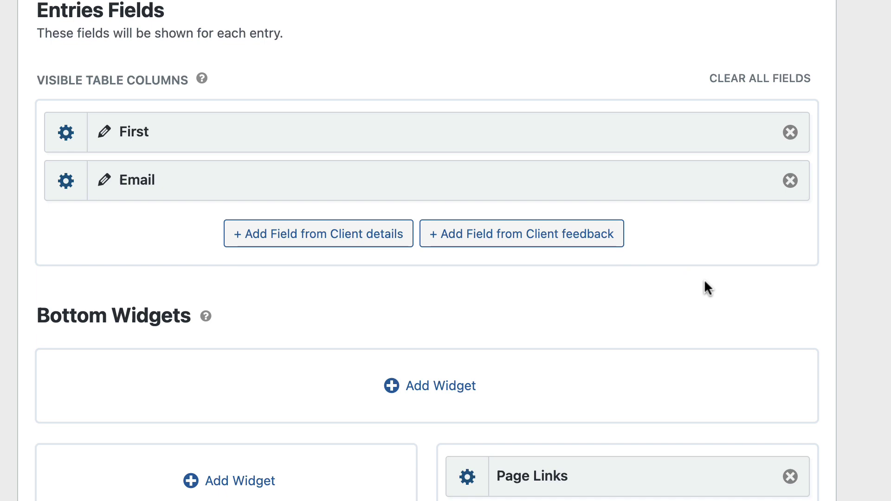
- Add the Feedback field from Client feedback as a table column
left_click(520, 238)
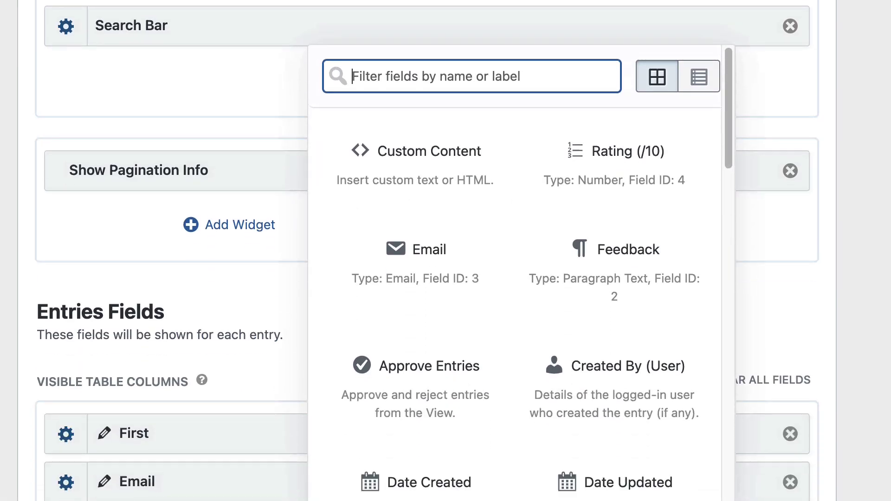
left_click(609, 254)
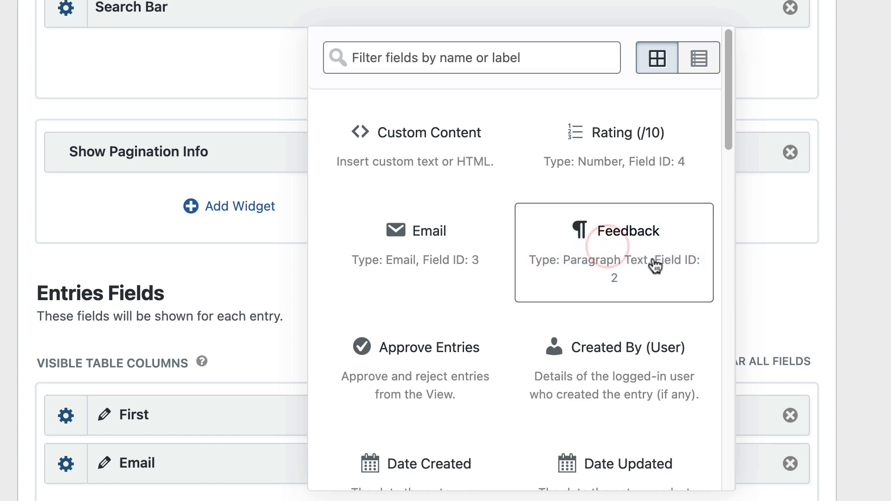
left_click(818, 256)
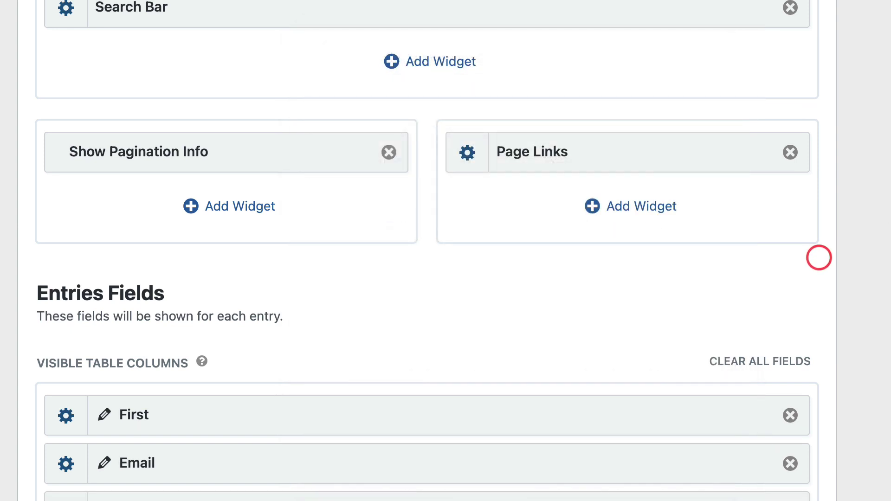
scroll(819, 258, "down", 7)
scroll(818, 257, "up", 3)
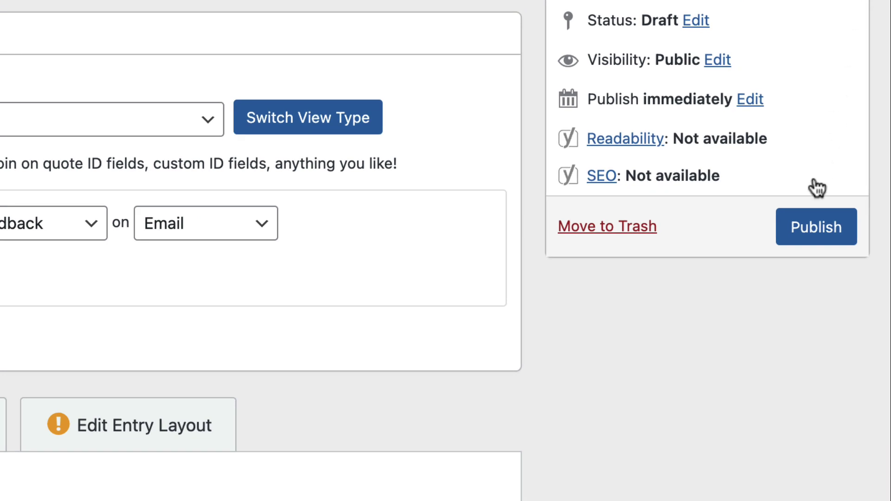
- Publish Client View
left_click(810, 238)
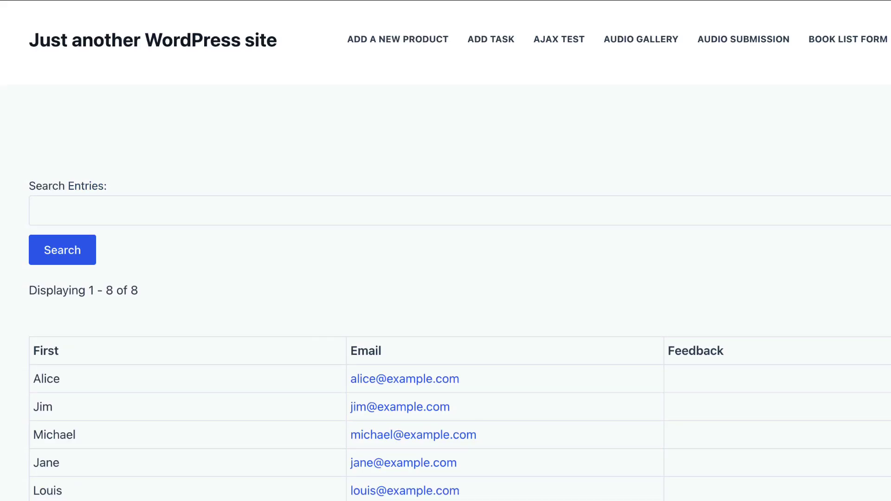
- Review the live table listing 8 entries with First, Email and Feedback
scroll(459, 306, "down", 3)
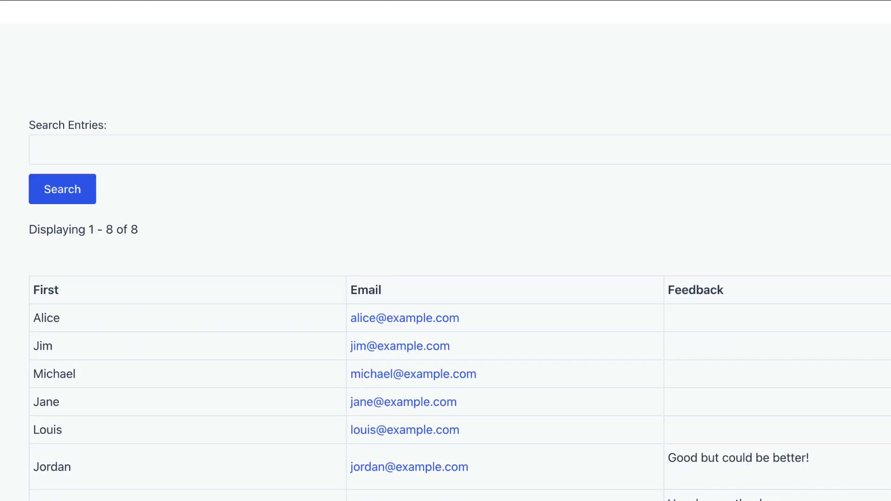
scroll(460, 306, "down", 4)
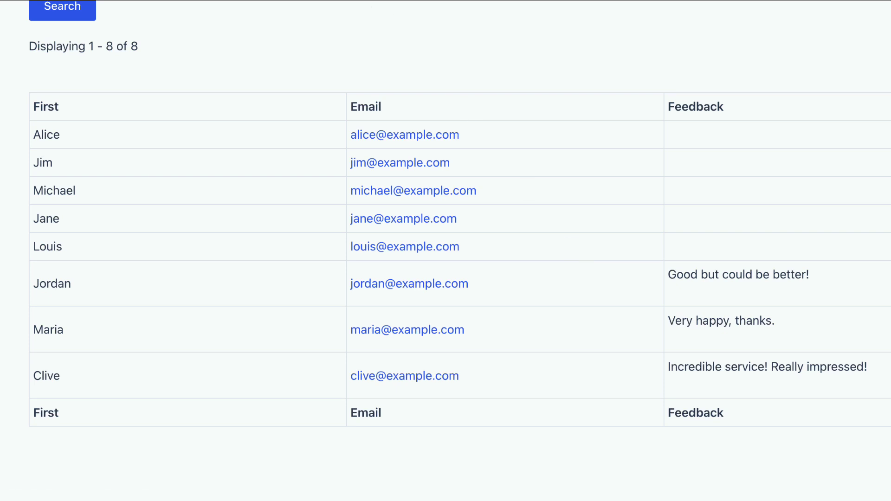
- Tick Strict Entry Match in View Settings and update Client View
key("ctrl+Tab")
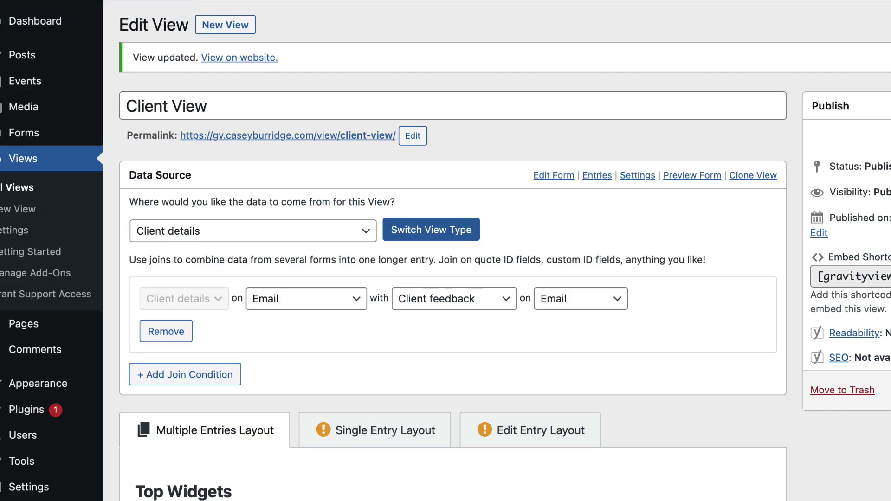
scroll(452, 279, "down", 18)
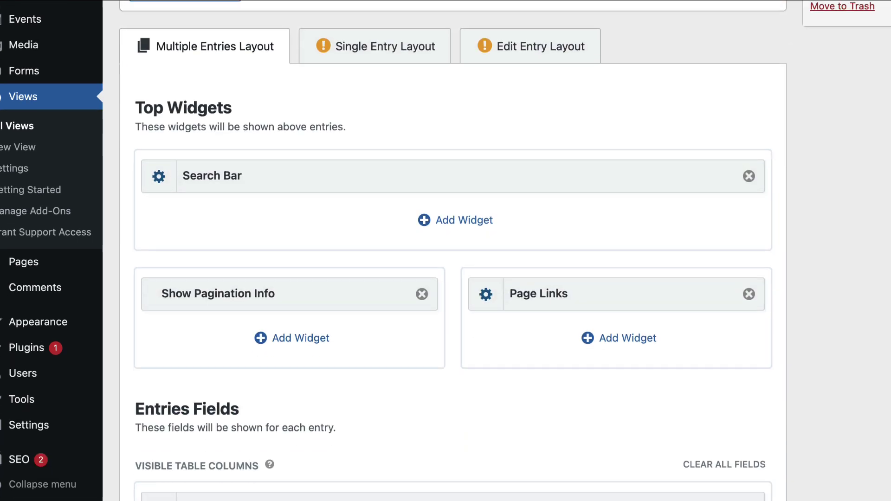
scroll(453, 278, "down", 6)
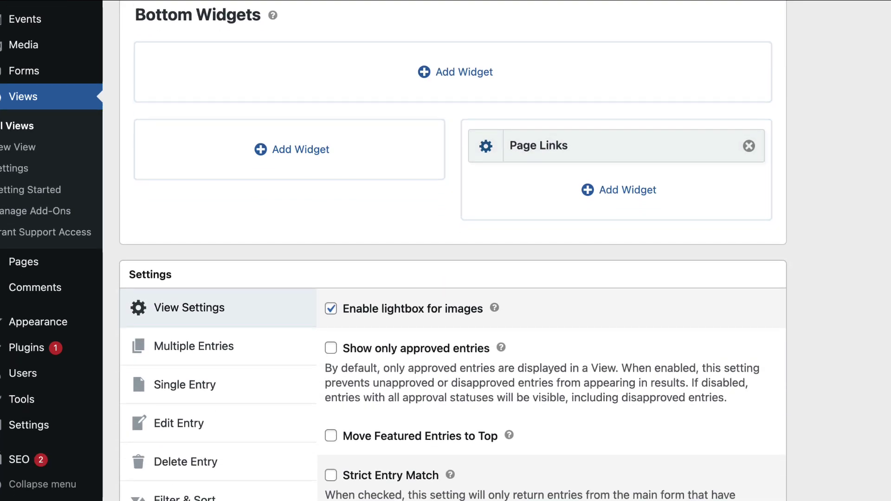
scroll(452, 279, "down", 2)
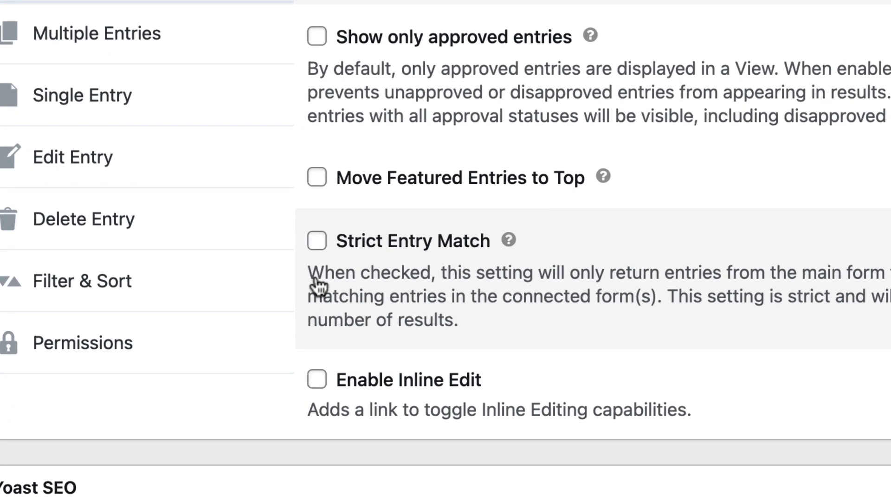
left_click(319, 249)
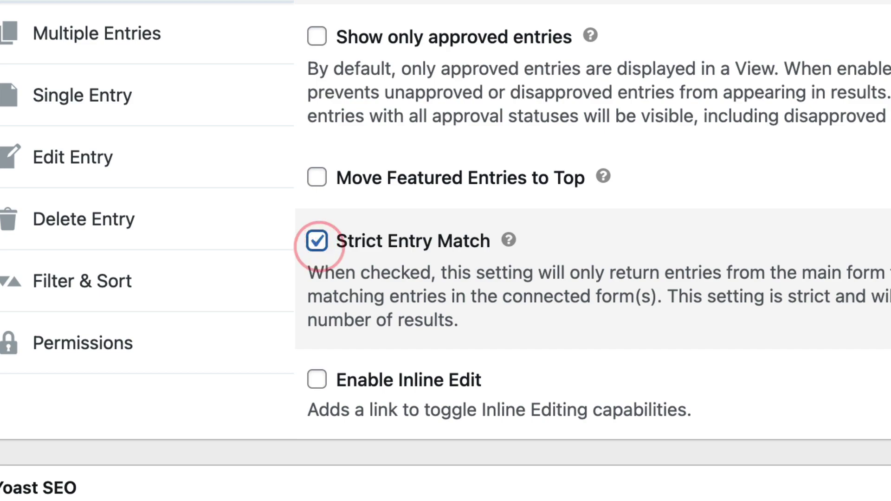
scroll(446, 251, "up", 15)
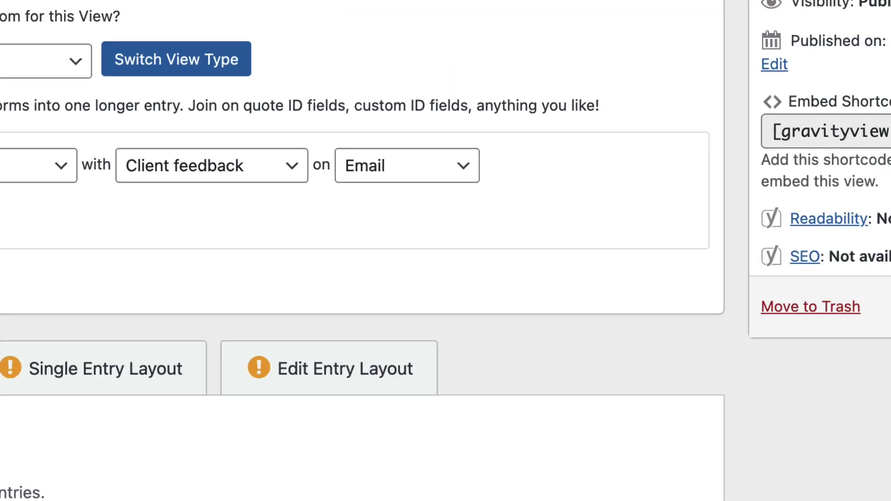
left_click(813, 328)
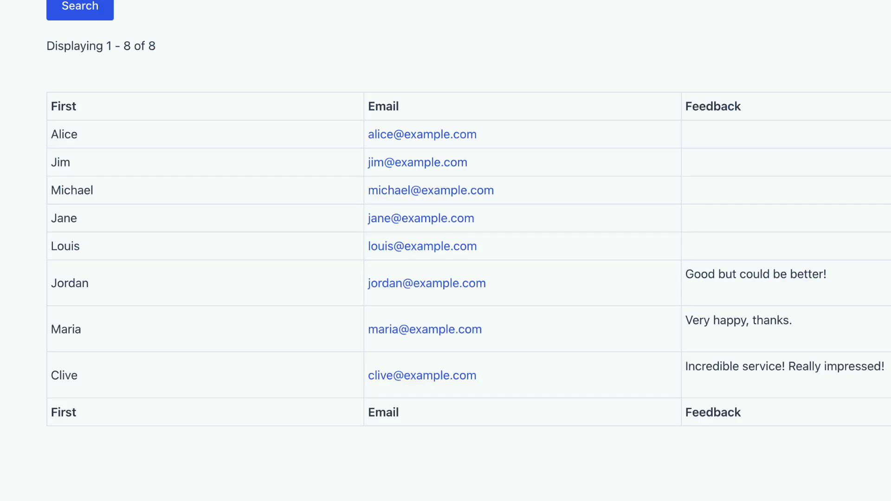
- Reload the live Client View so only the 3 joined entries appear
key("super+r")
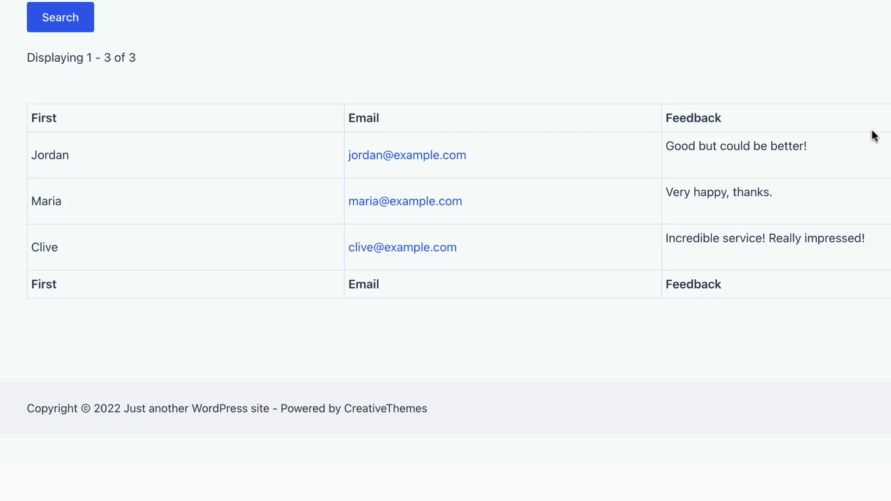